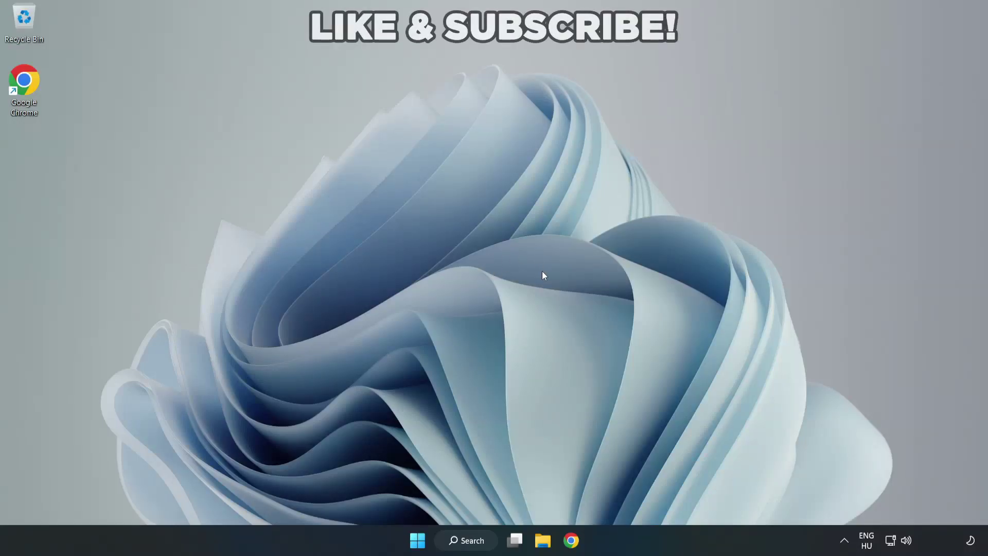
- In Quick Settings, change the audio output from CABLE Input to Speakers (High Definition Audio Device)
left_click(908, 542)
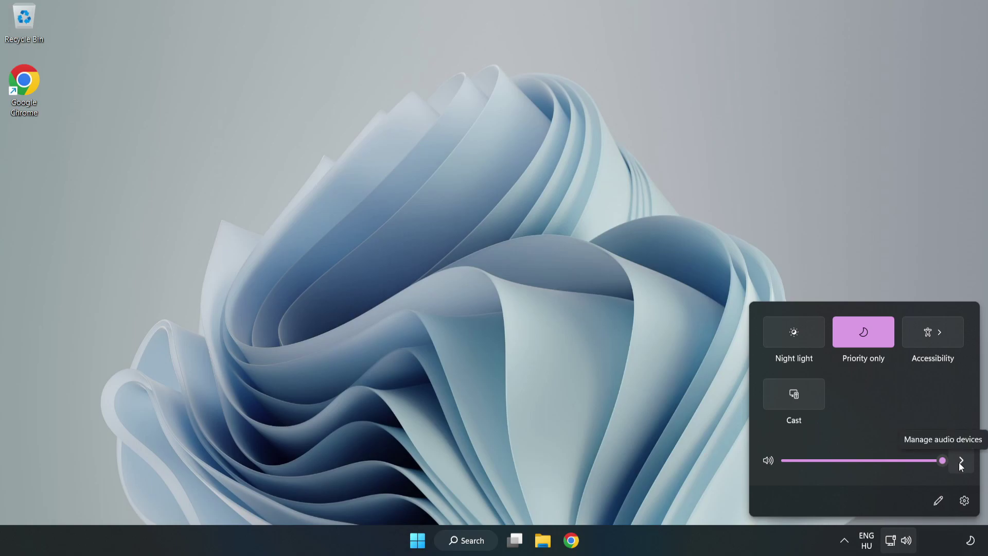
left_click(960, 461)
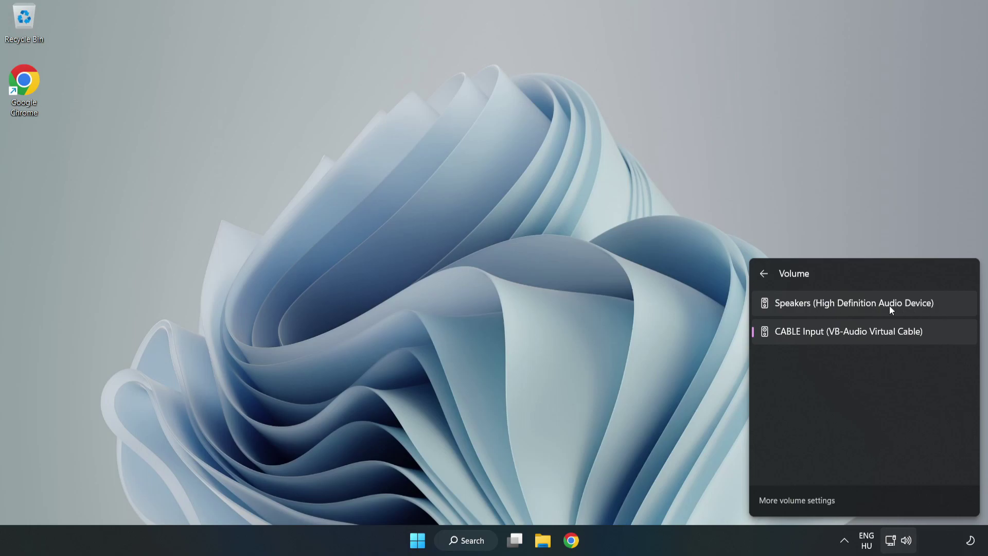
left_click(945, 308)
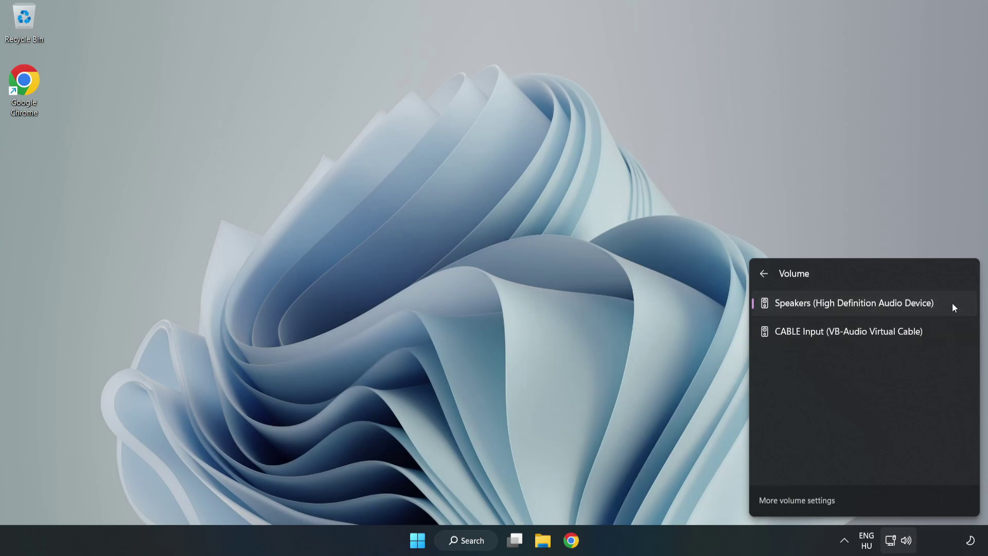
left_click(480, 265)
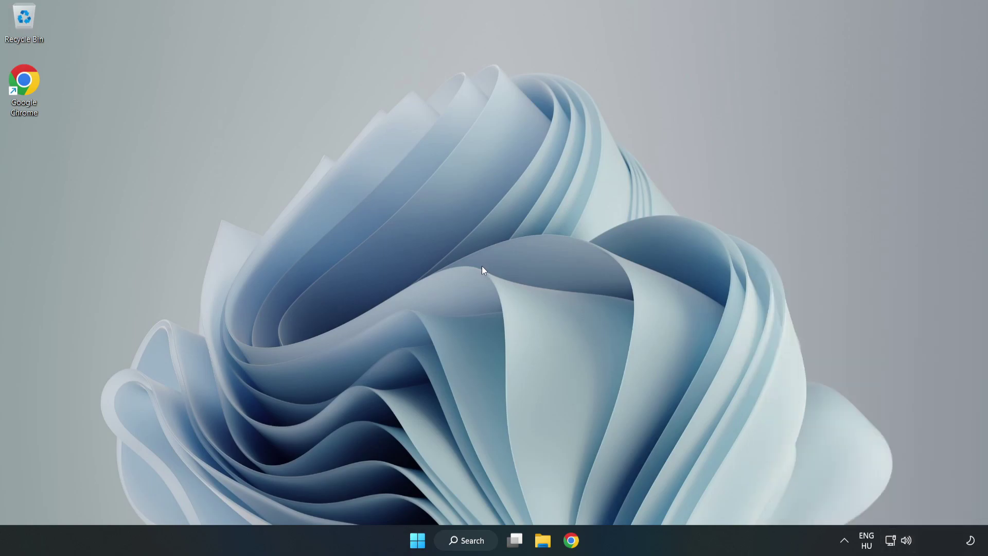
- Reset sound devices and app volumes to defaults in the Volume mixer, then close Settings
right_click(908, 542)
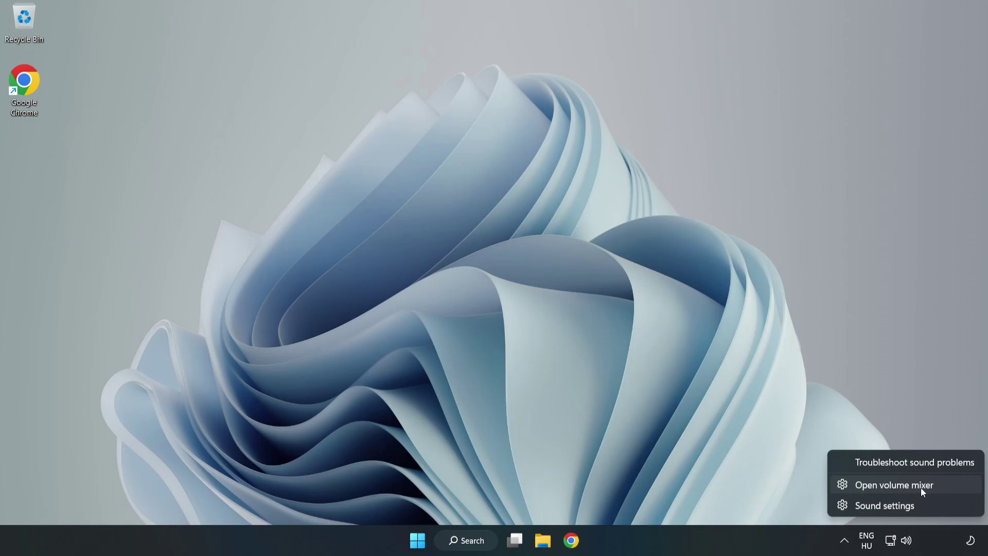
left_click(948, 488)
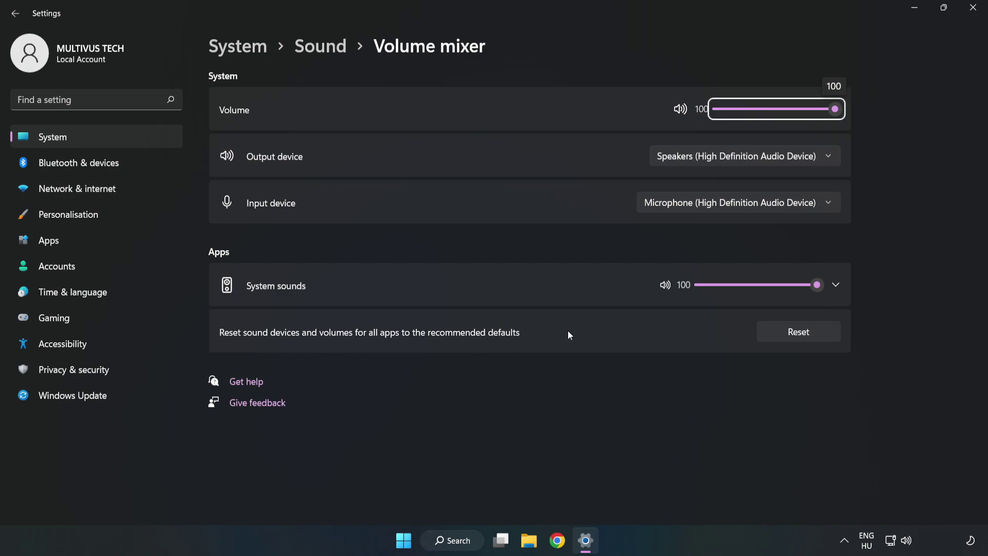
left_click(810, 339)
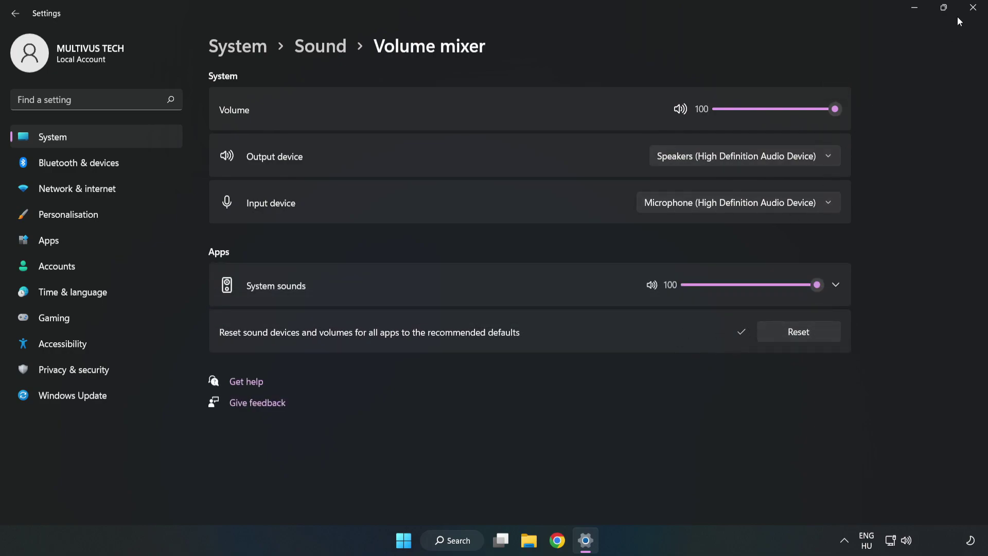
left_click(971, 15)
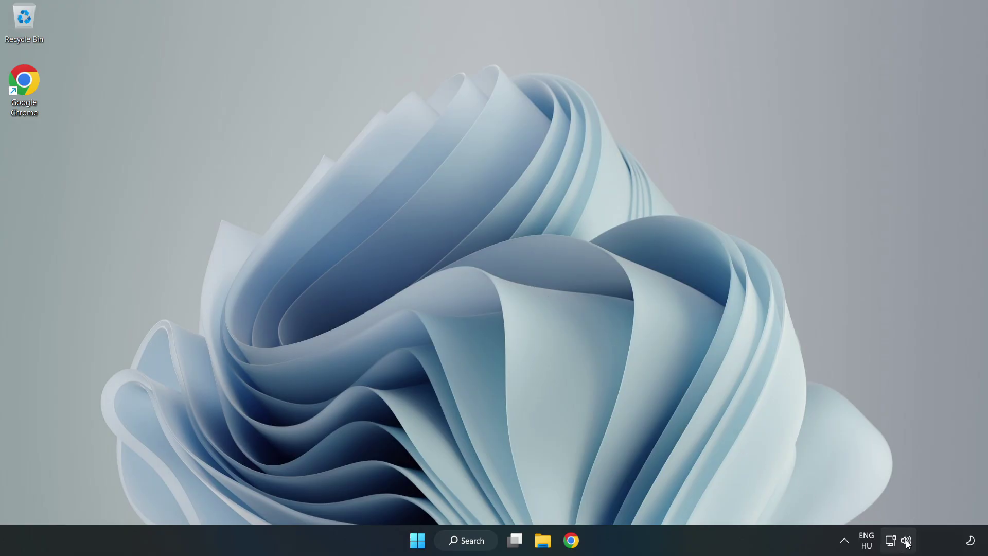
- Open the Sound settings page from the tray and scroll down to the Advanced section
right_click(907, 541)
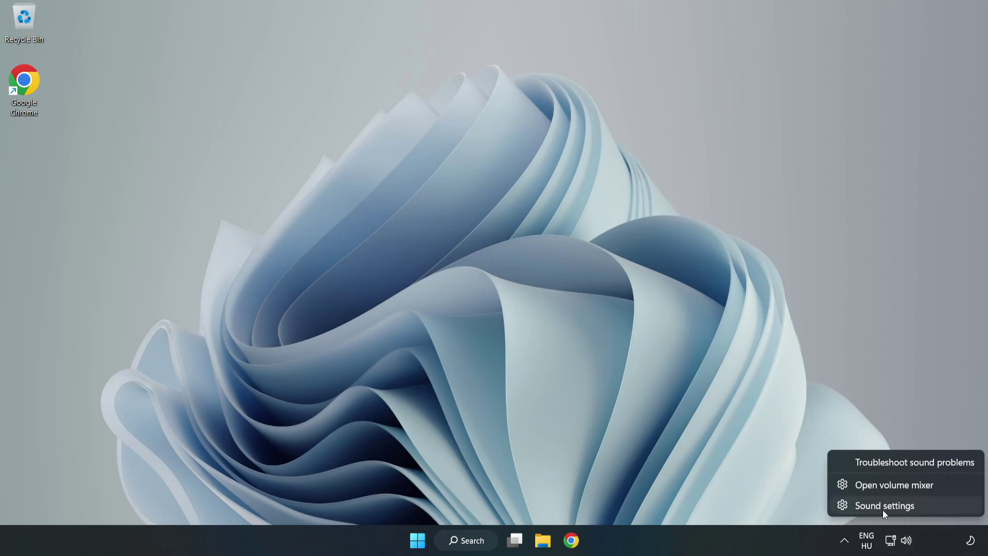
left_click(920, 508)
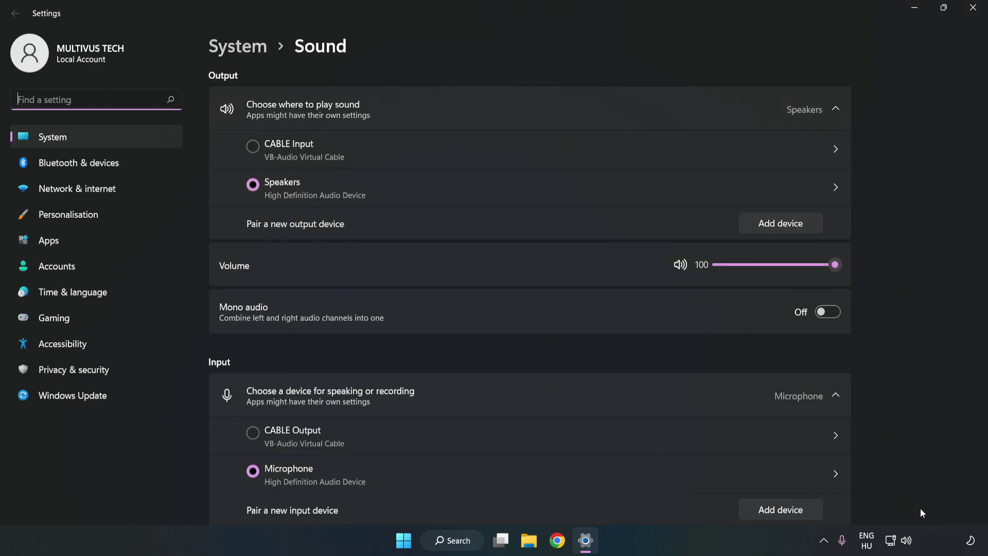
left_click(836, 265)
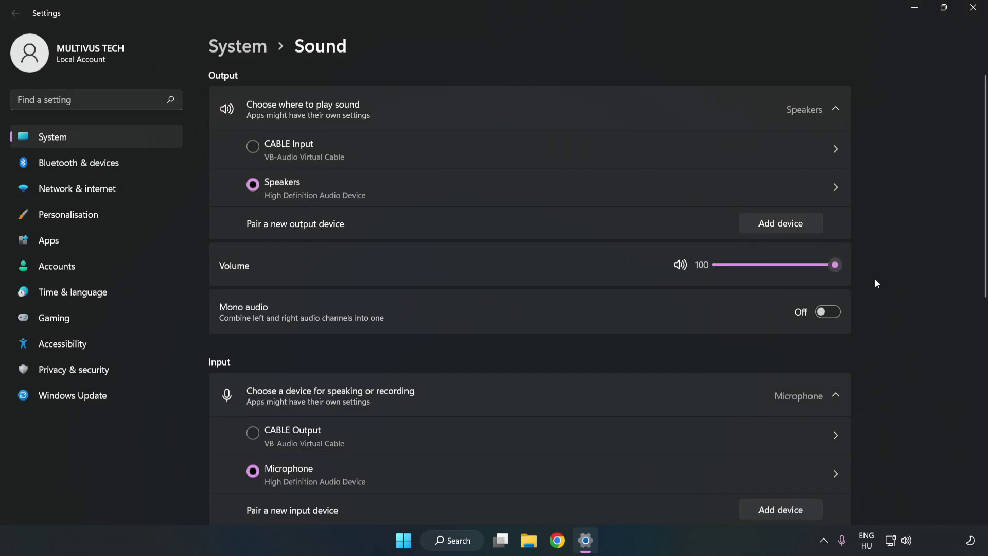
scroll(964, 246, "down", 3)
scroll(963, 249, "down", 3)
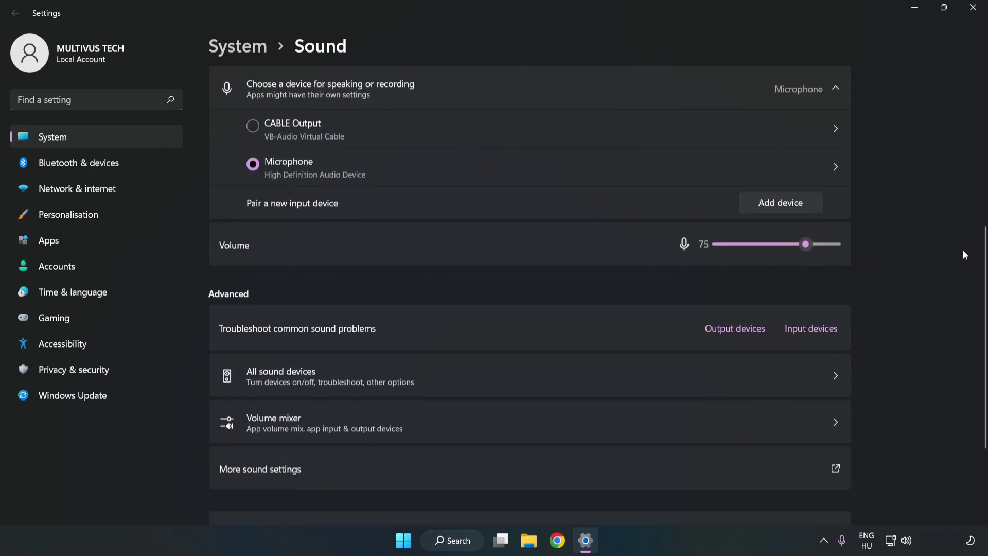
scroll(965, 254, "down", 1)
scroll(962, 259, "down", 2)
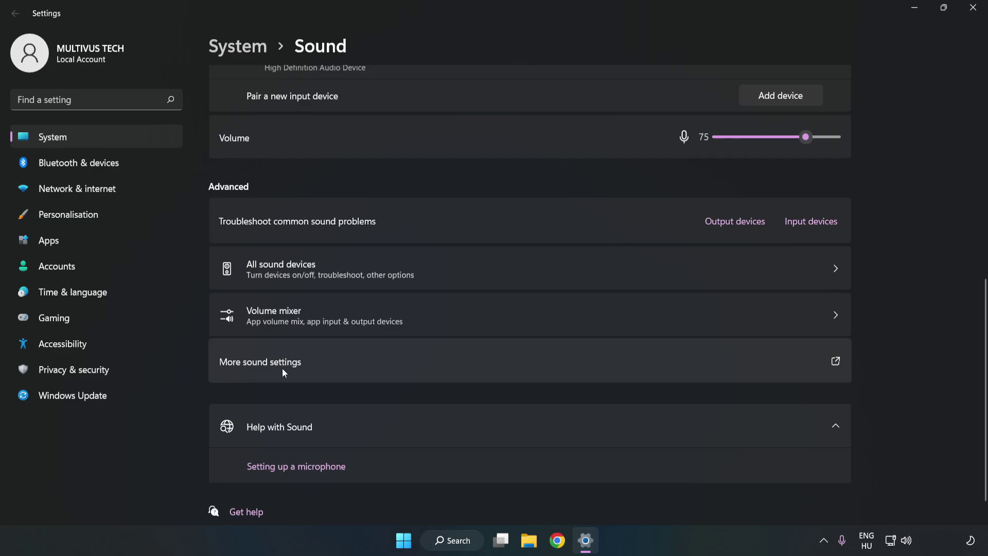
- Disable the CABLE Input playback device in the classic Sound dialog, leaving Speakers active
left_click(430, 369)
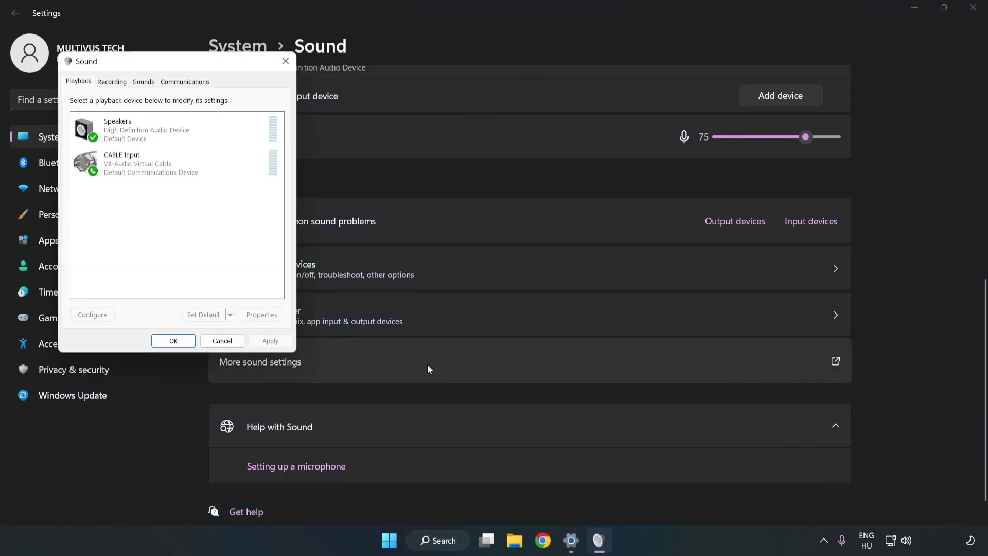
mouse_move(201, 65)
left_mouse_down()
mouse_move(348, 108)
mouse_move(510, 132)
left_mouse_up()
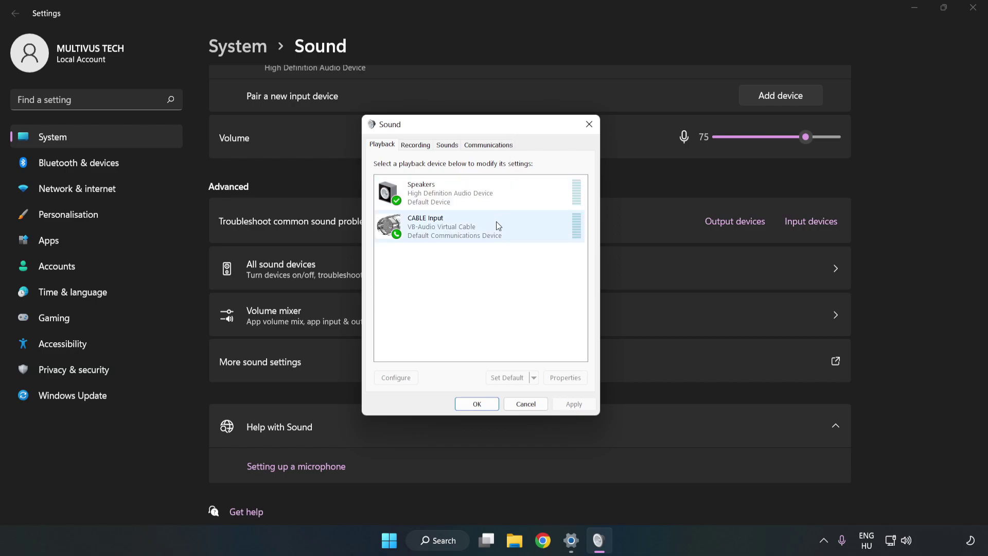
left_click(394, 227)
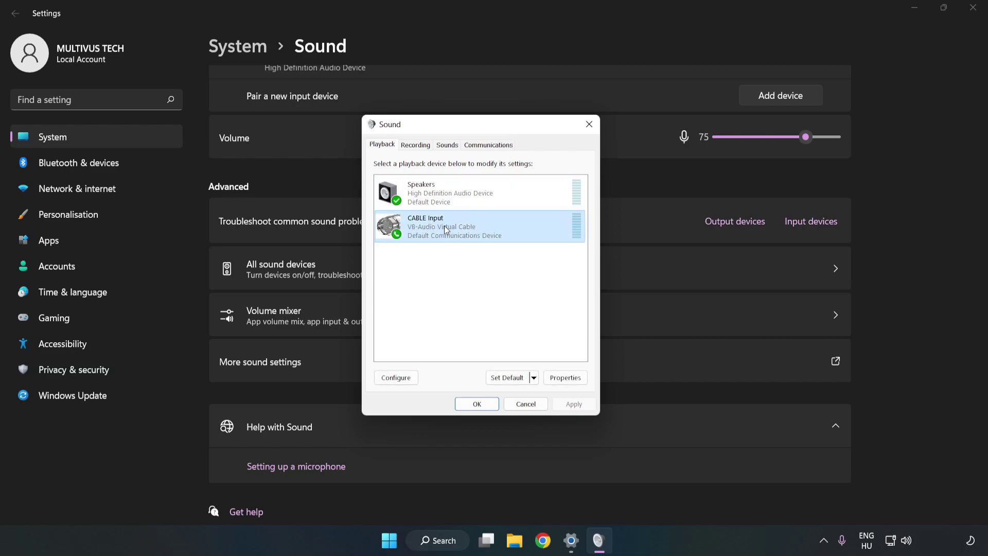
right_click(494, 226)
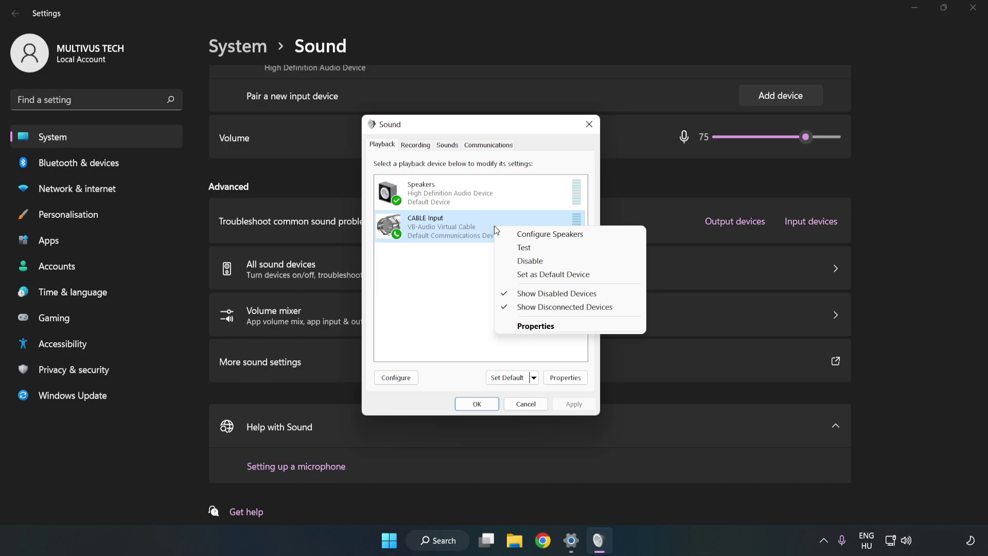
left_click(554, 267)
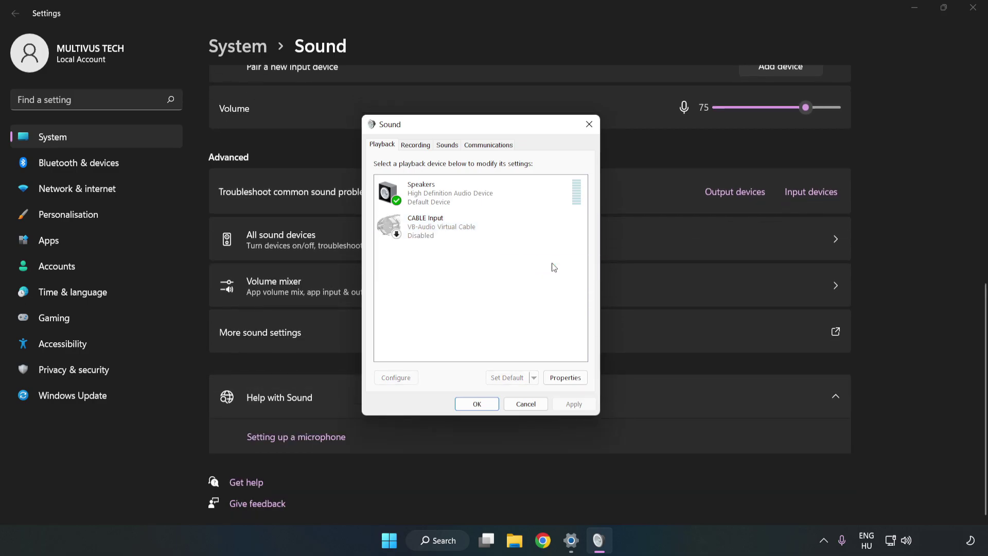
left_click(427, 208)
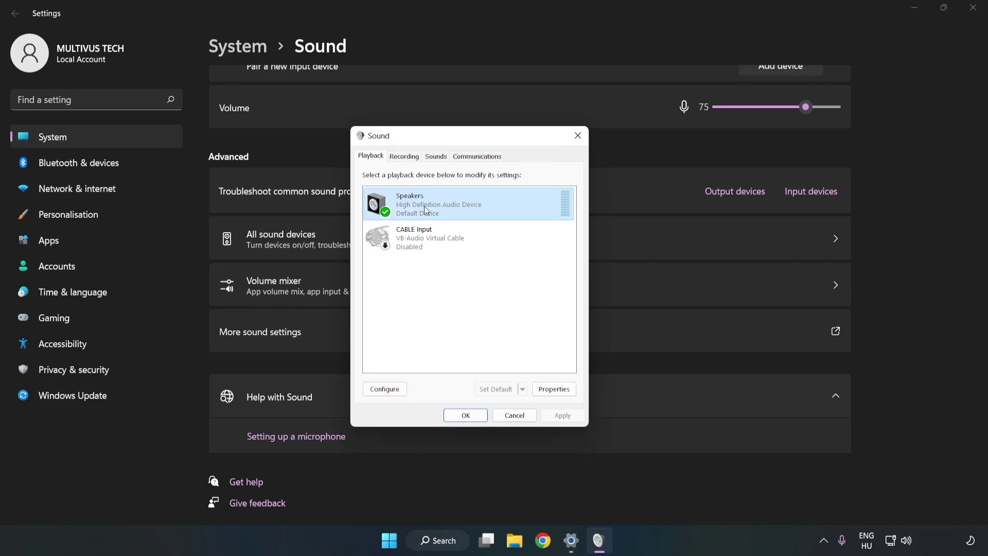
- Configure the Speakers as 7.1 Surround, keeping all optional and full-range speakers included
right_click(504, 203)
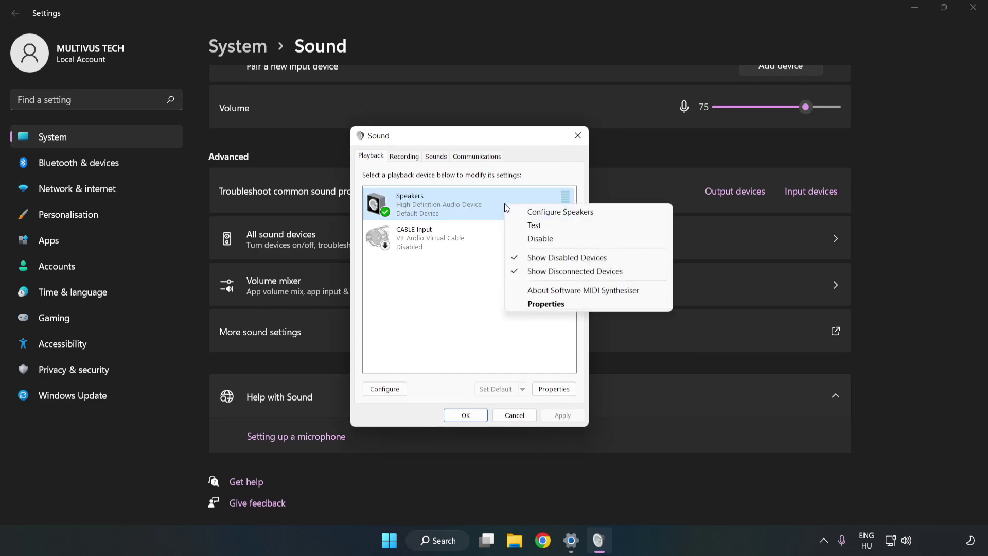
left_click(561, 213)
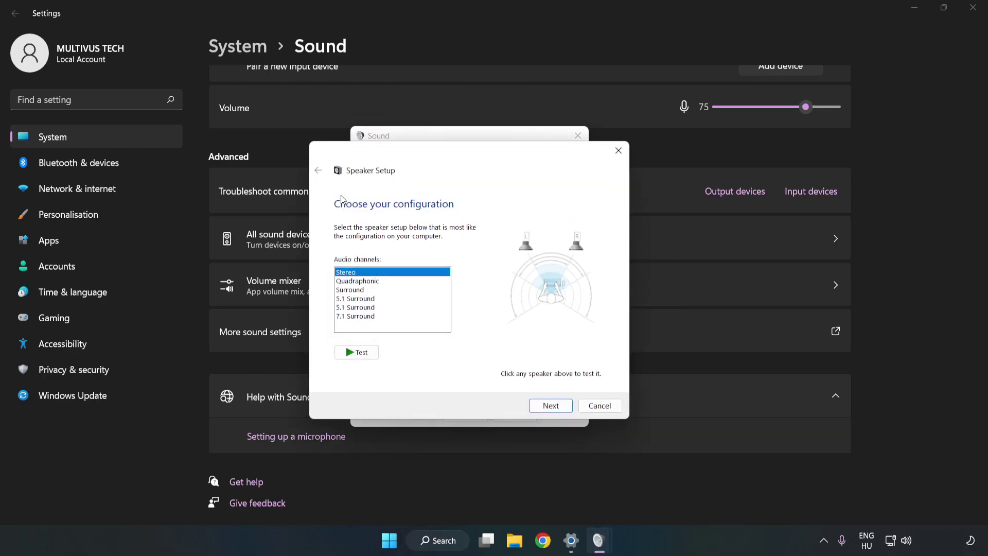
left_click(365, 281)
left_click(364, 317)
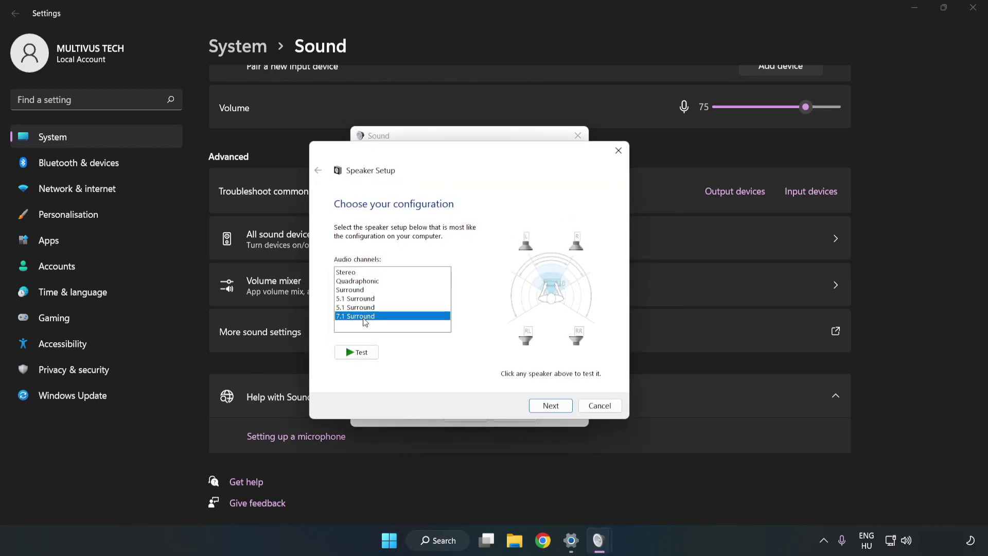
left_click(550, 410)
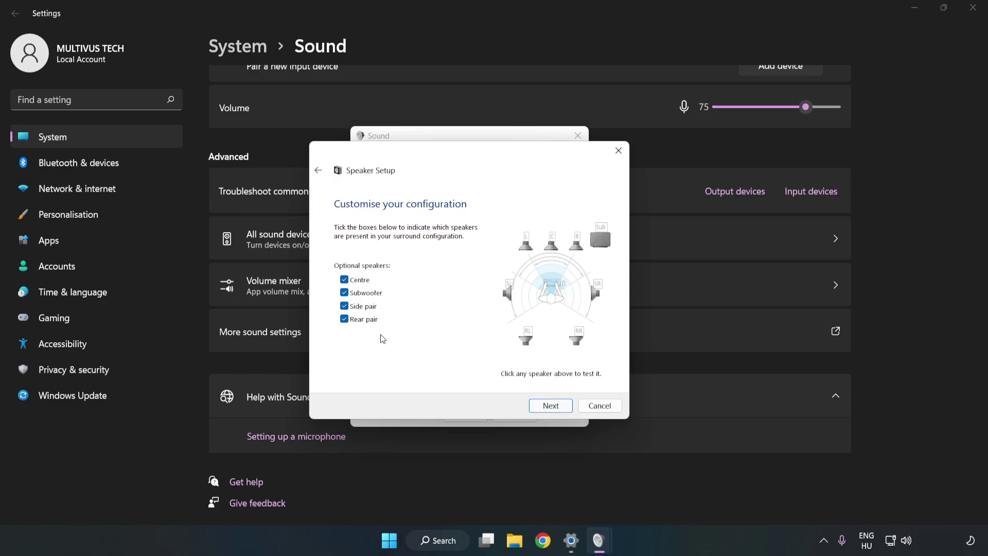
left_click(546, 406)
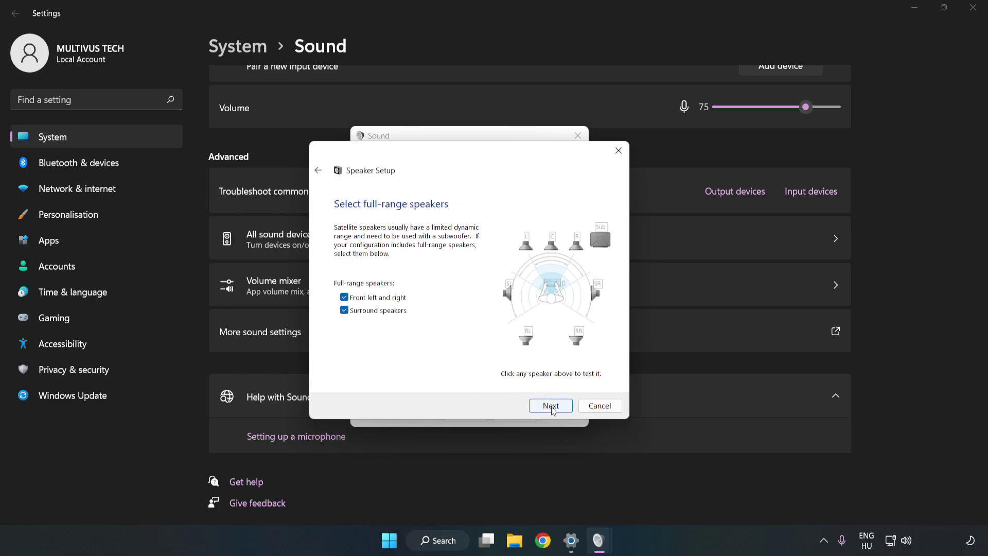
left_click(552, 409)
left_click(552, 407)
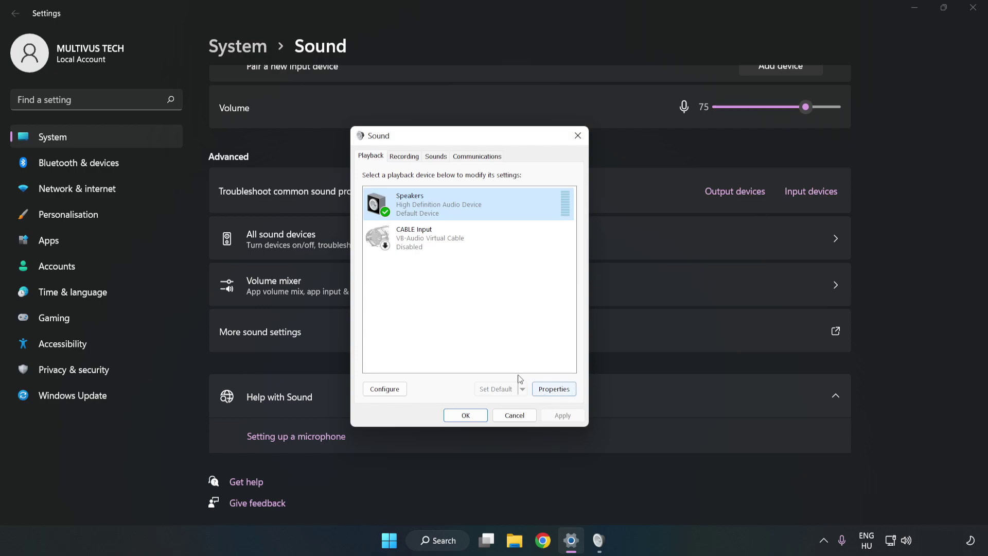
- In Speakers Properties, tick Disable all enhancements on the Enhancements tab
left_click(560, 393)
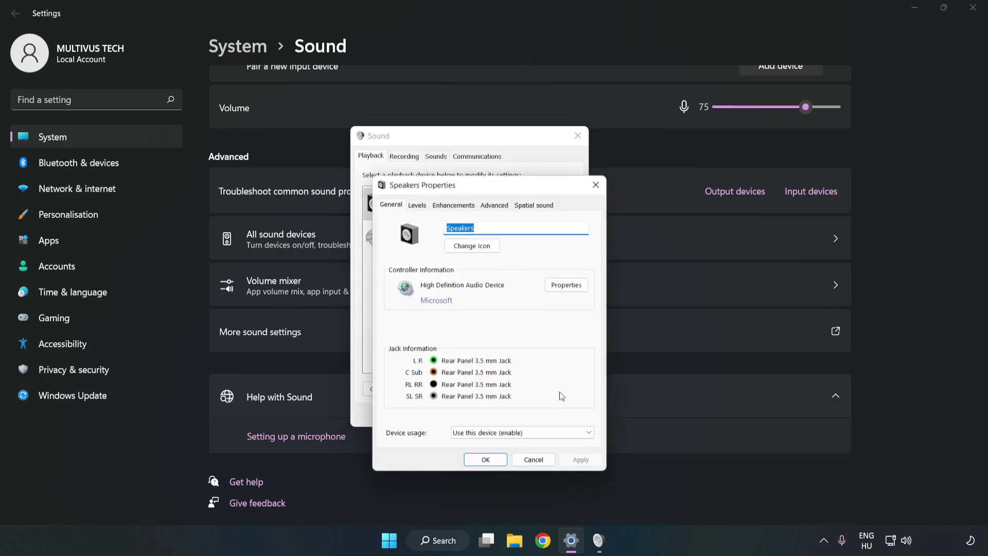
left_click_drag(489, 189, 470, 145)
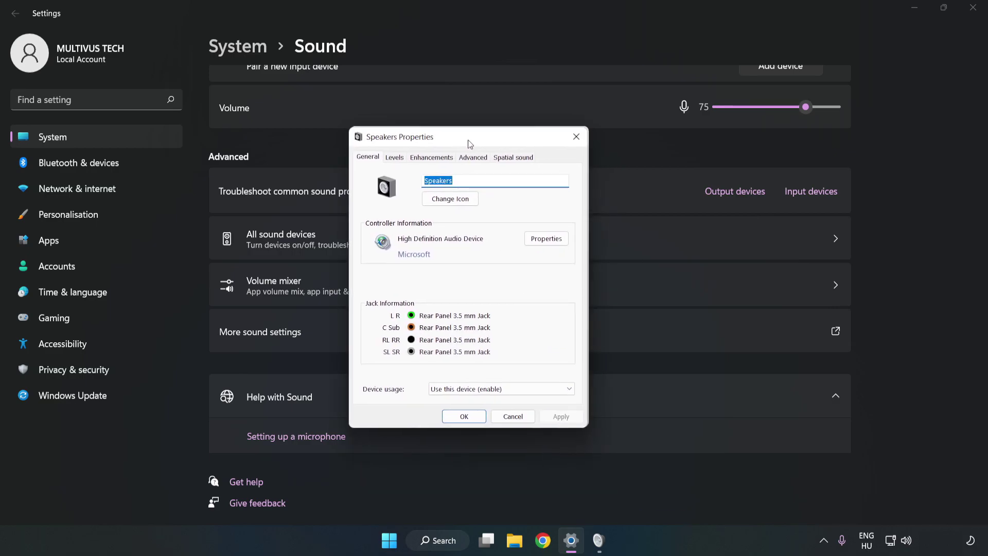
left_click(430, 159)
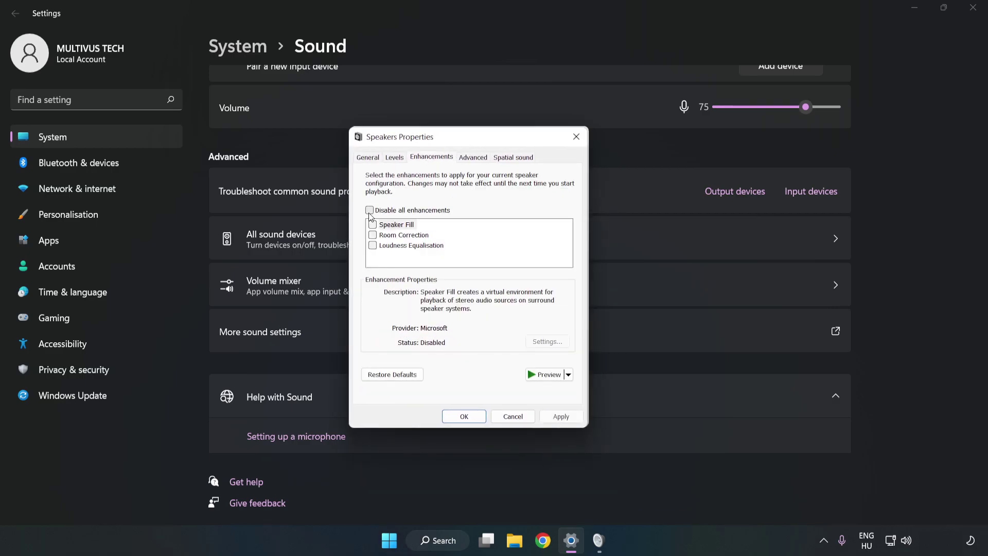
left_click(370, 210)
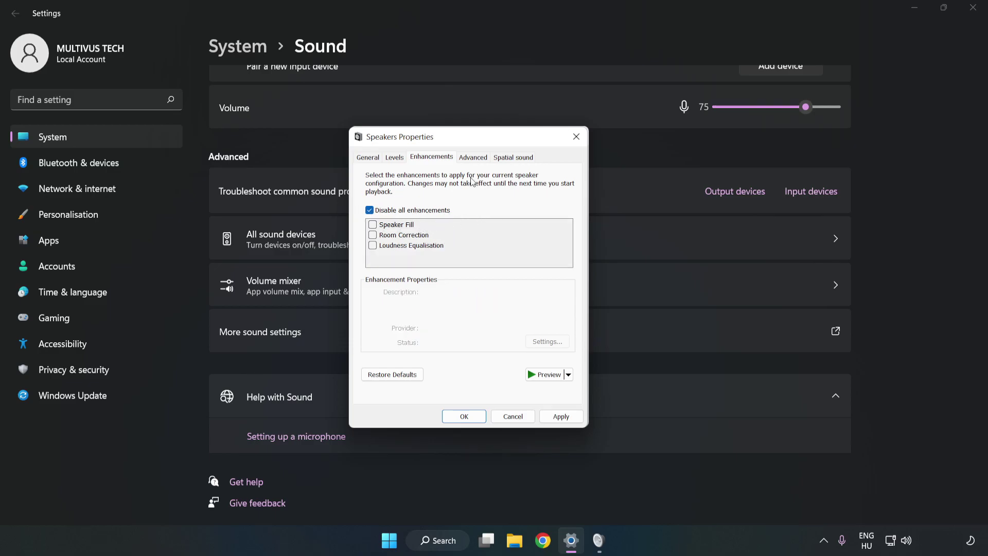
- Keep the Speakers default format at 16 bit, 48000 Hz, apply it, and close both Sound dialogs
left_click(474, 159)
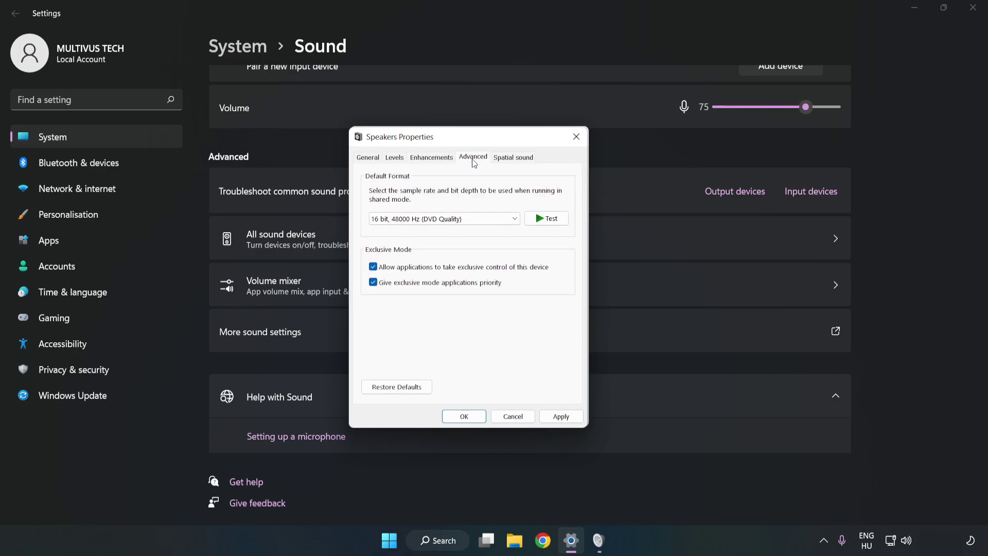
left_click(475, 219)
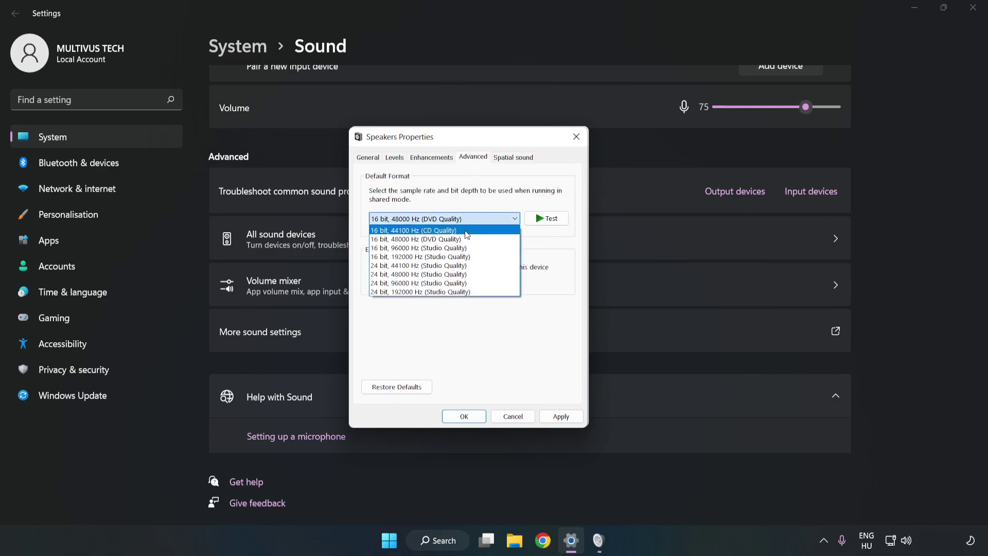
left_click(433, 195)
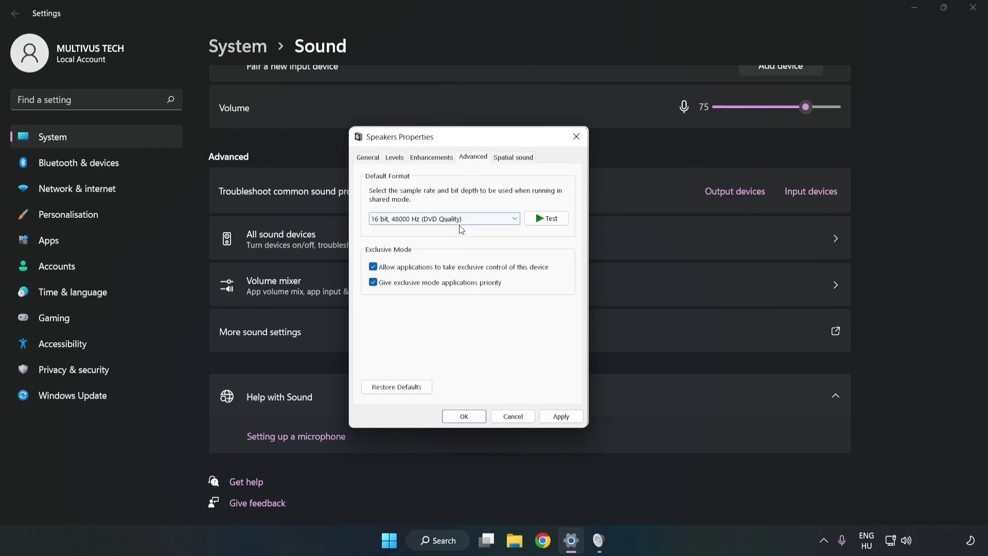
left_click(563, 418)
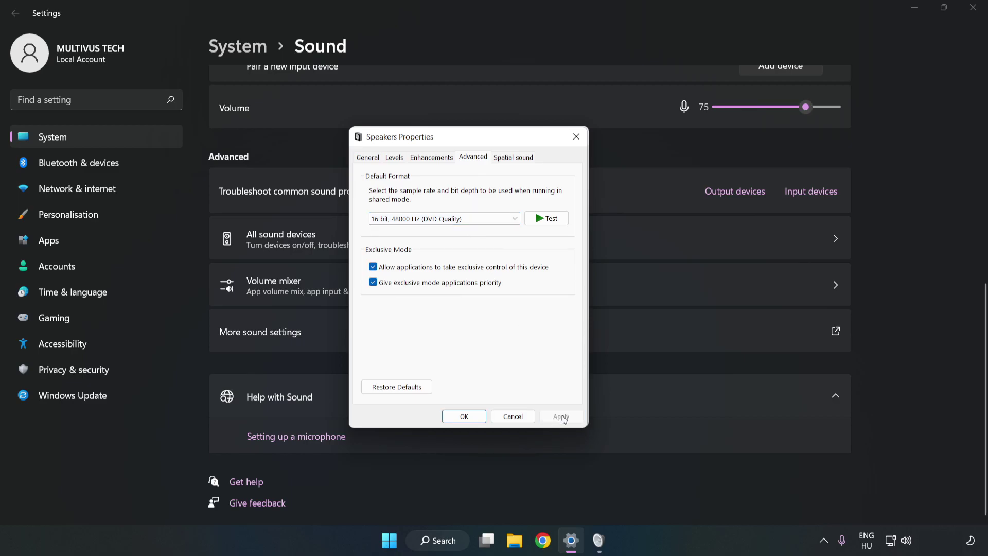
left_click(465, 416)
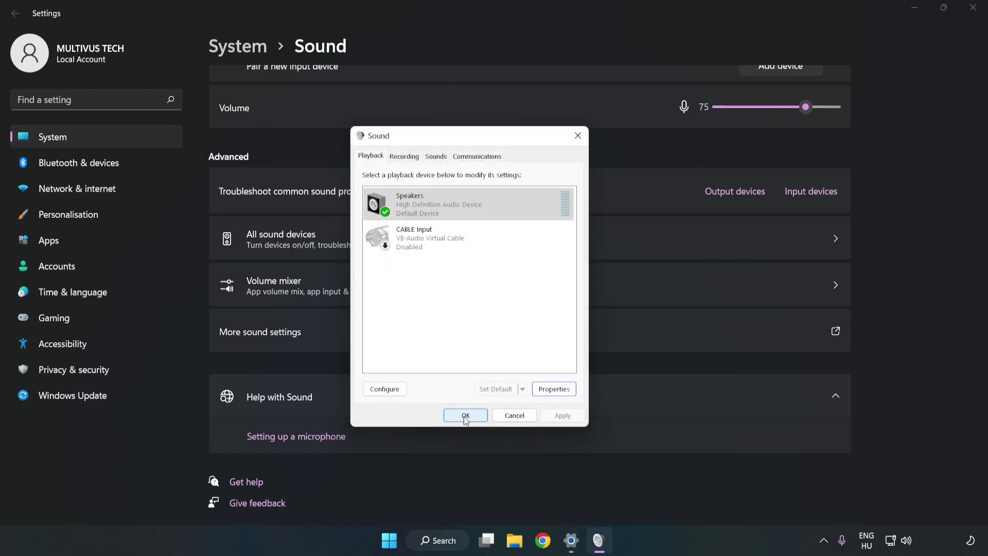
left_click(463, 413)
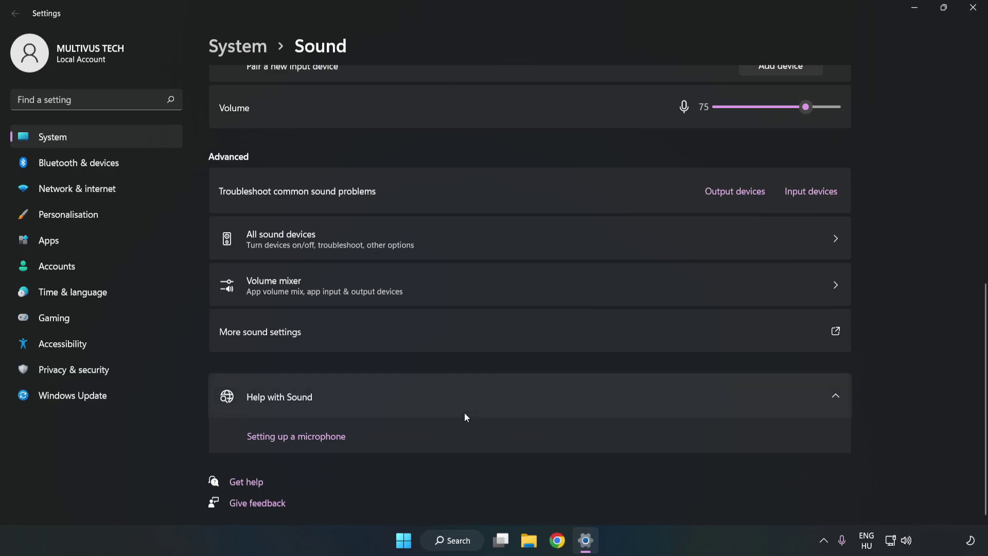
- Close Settings and launch Device Manager by searching 'device maganer' from Start
left_click(966, 12)
left_click(417, 540)
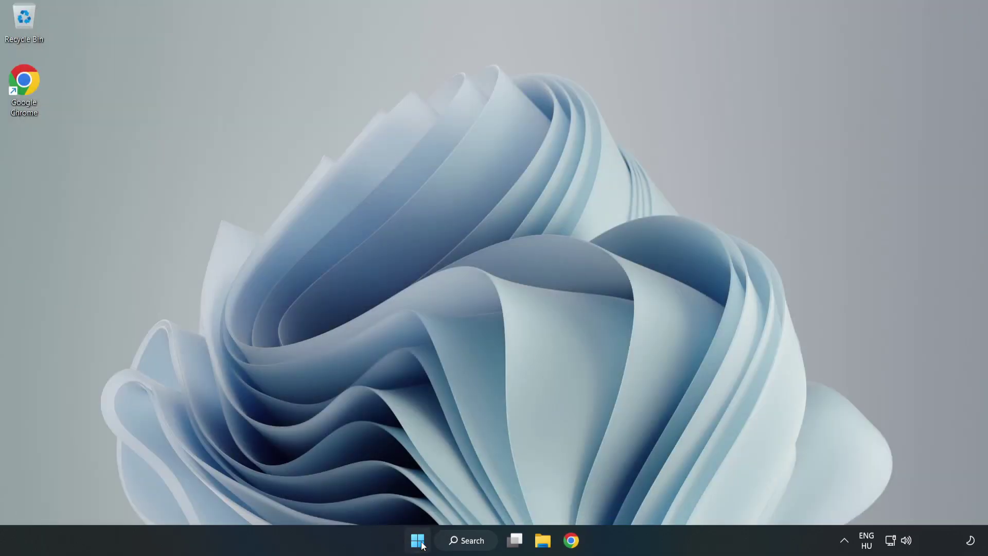
left_click(653, 496)
left_click(485, 544)
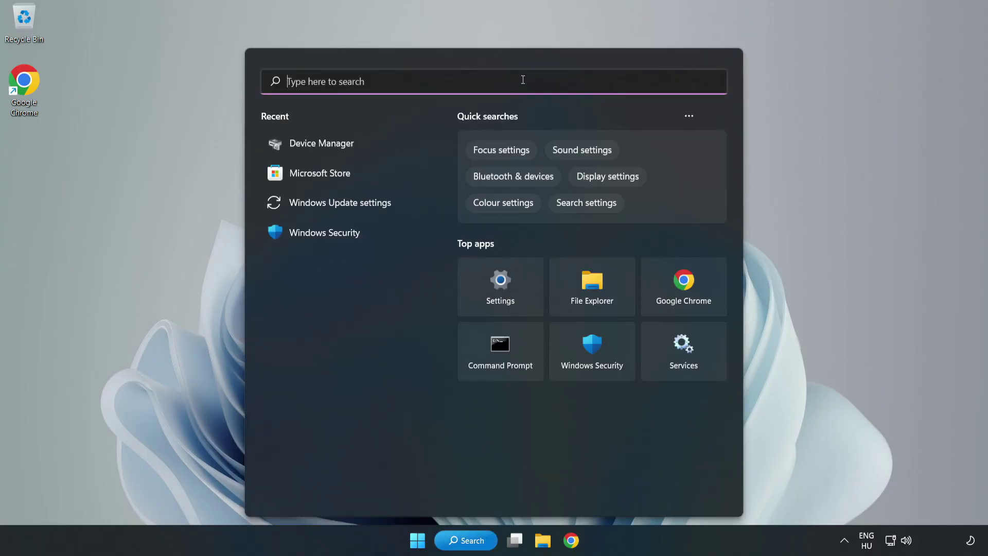
type("device mag")
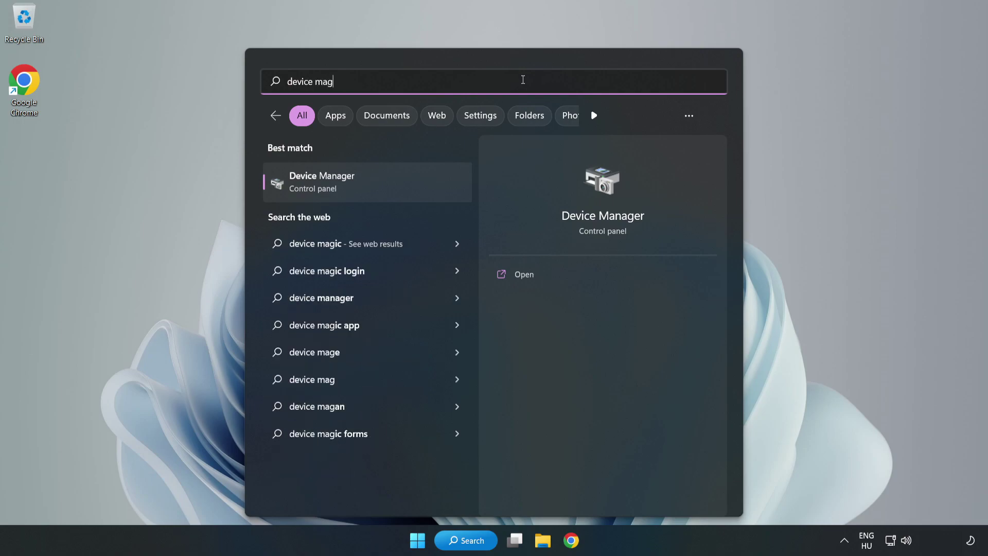
type("aner")
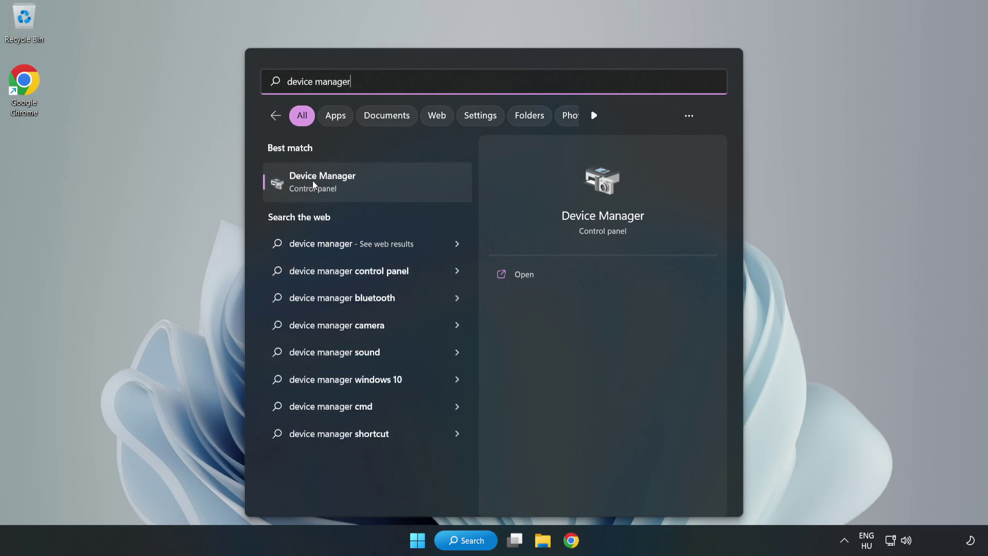
left_click(383, 186)
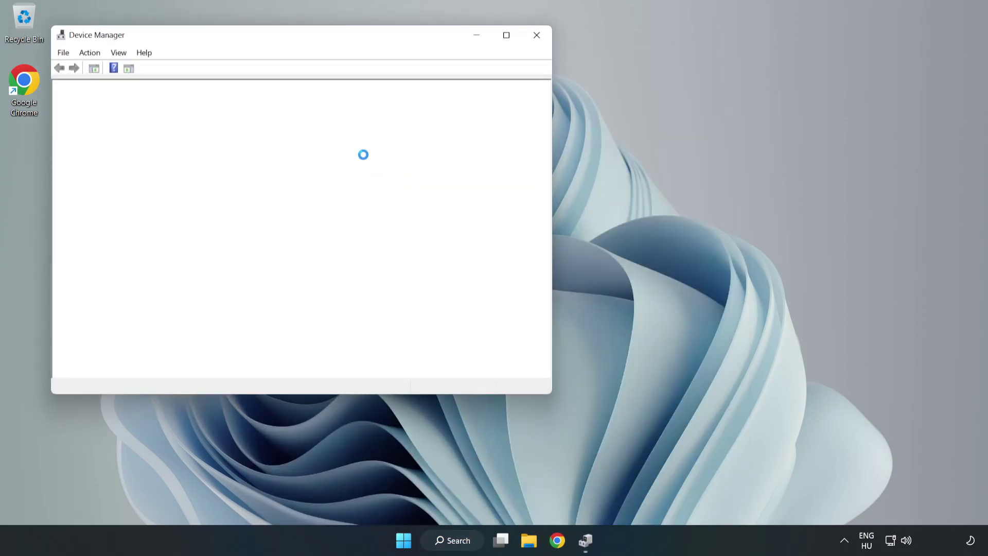
- Expand Sound, video and game controllers and bring up the High Definition Audio Device context menu
left_click_drag(273, 36, 454, 78)
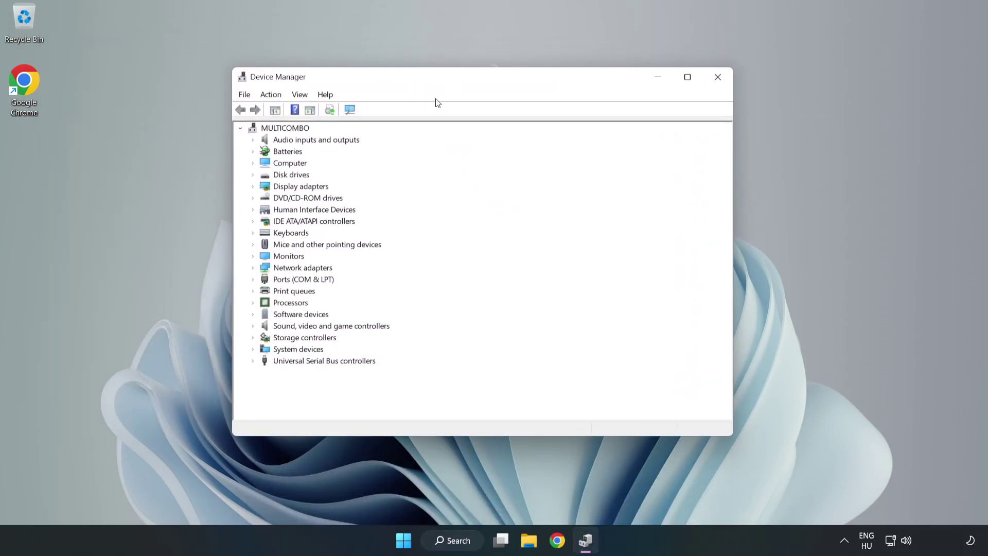
left_click(279, 330)
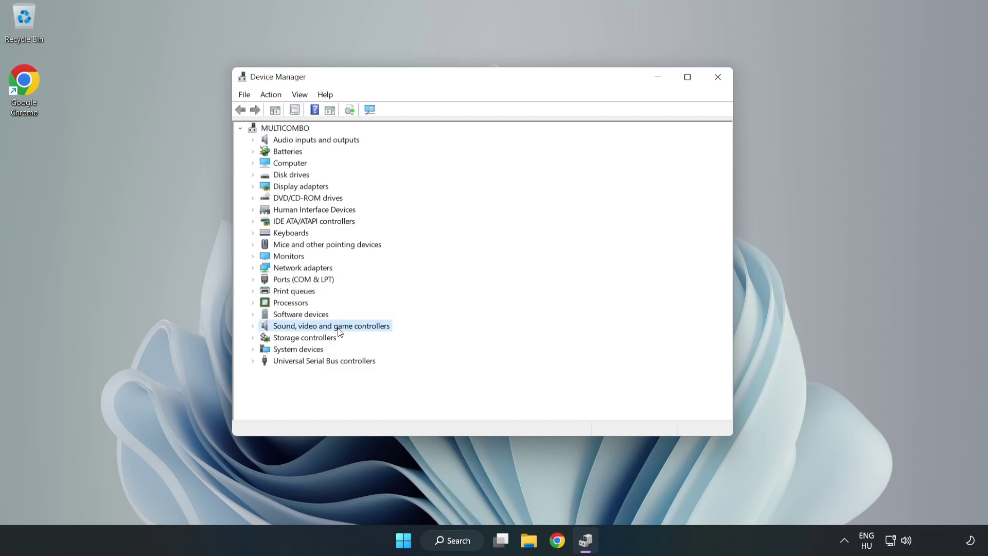
left_click(253, 326)
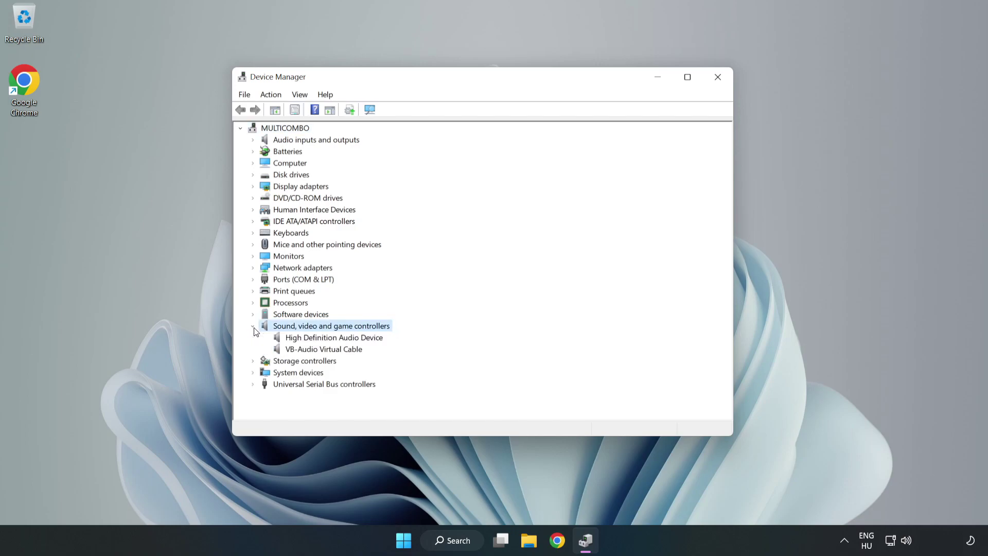
left_click(303, 338)
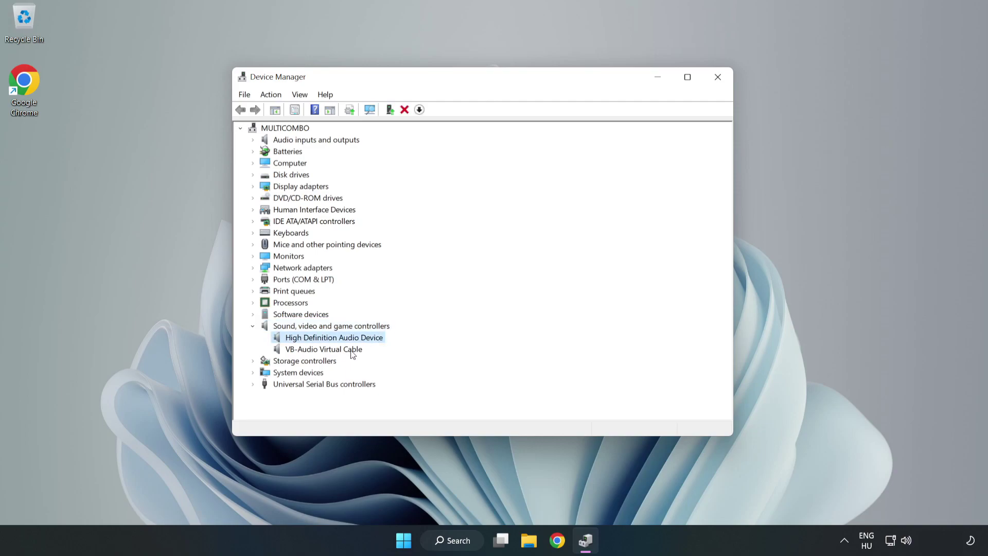
right_click(365, 338)
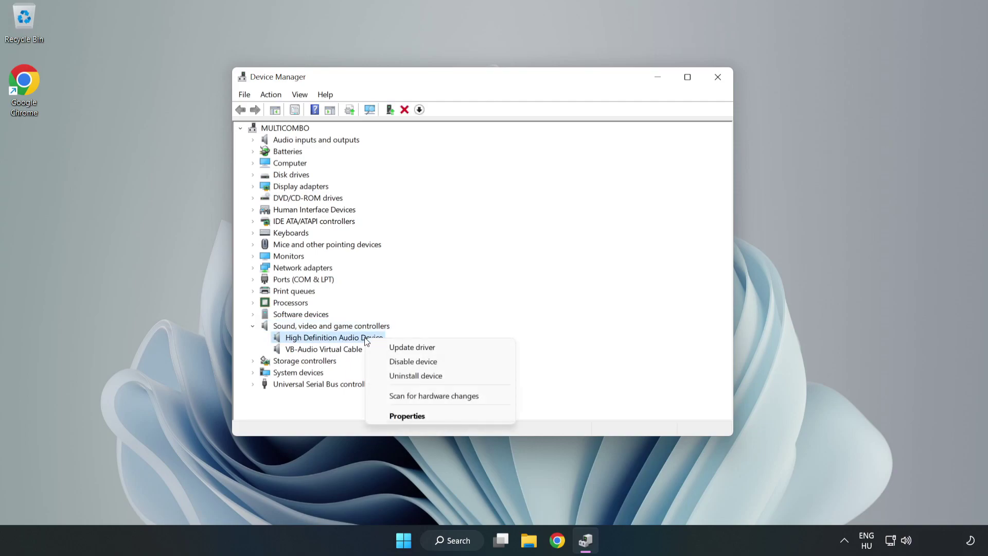
- Reinstall the High Definition Audio Device driver from the compatible drivers on this computer
left_click(449, 348)
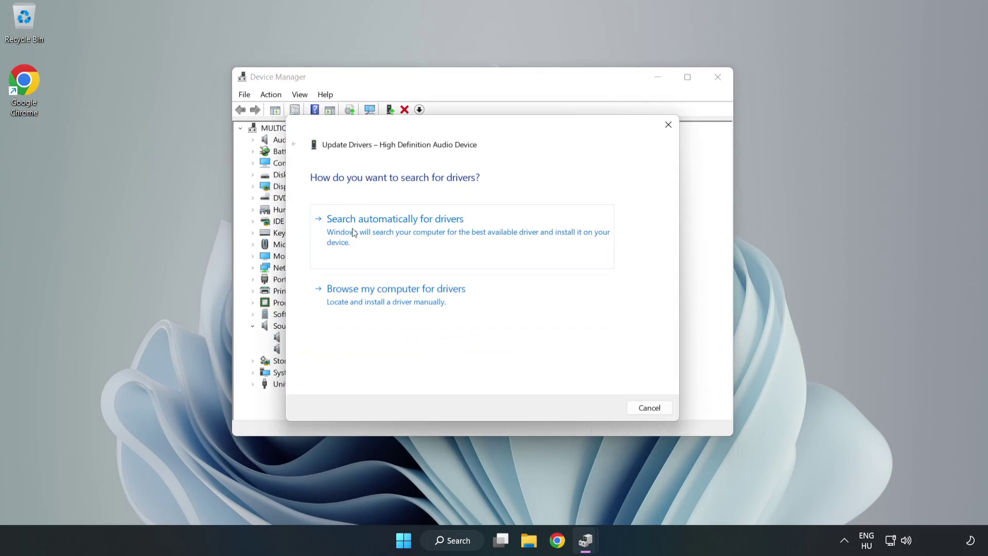
left_click(431, 302)
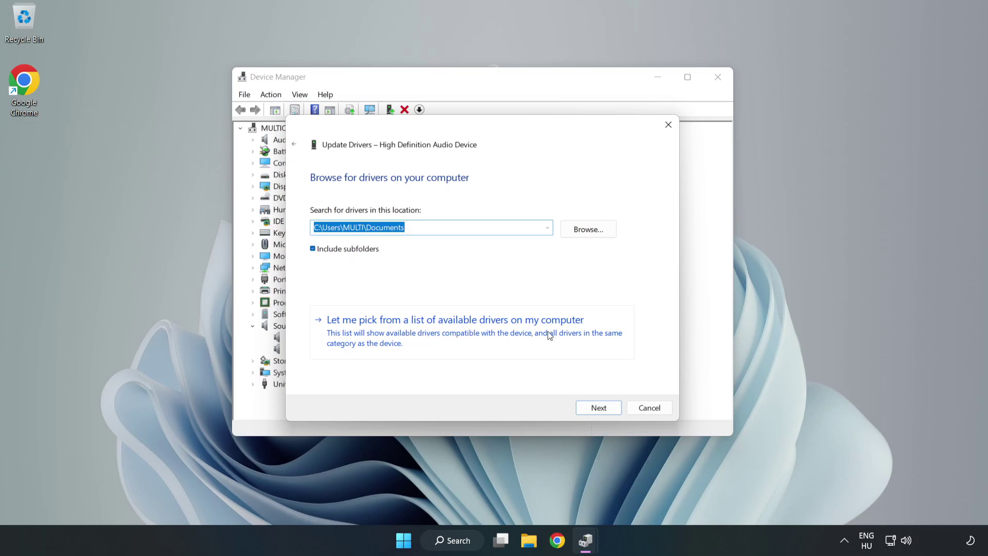
left_click(515, 339)
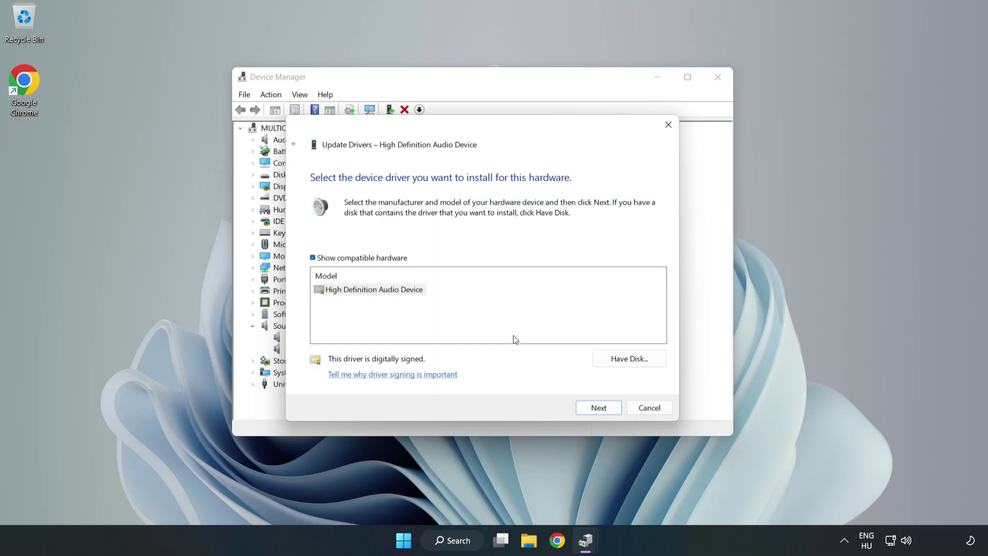
left_click(330, 293)
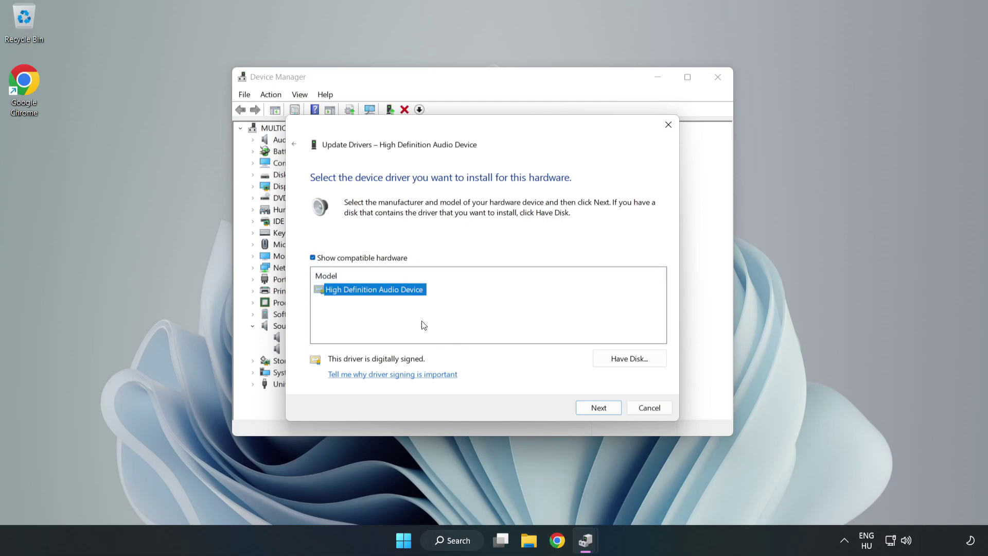
left_click(600, 412)
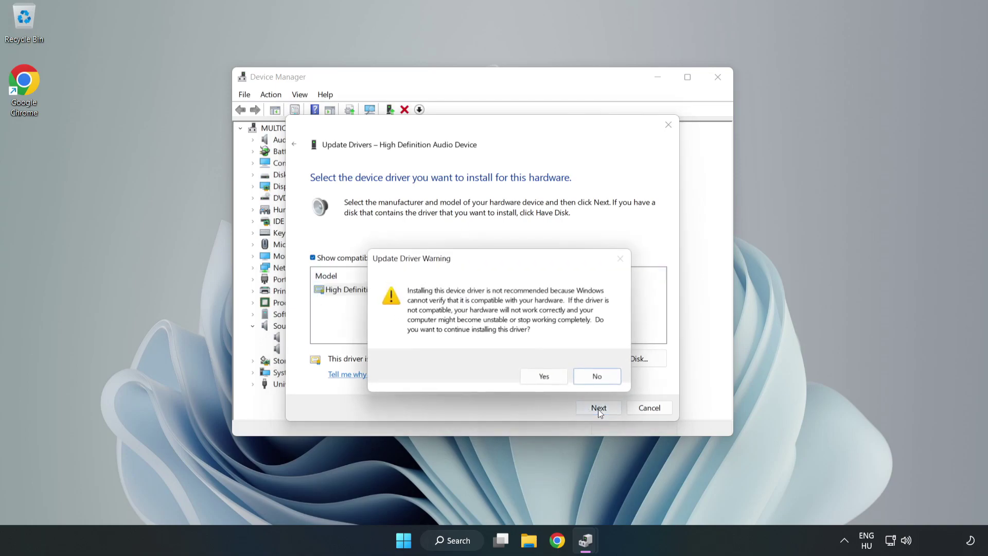
left_click(544, 377)
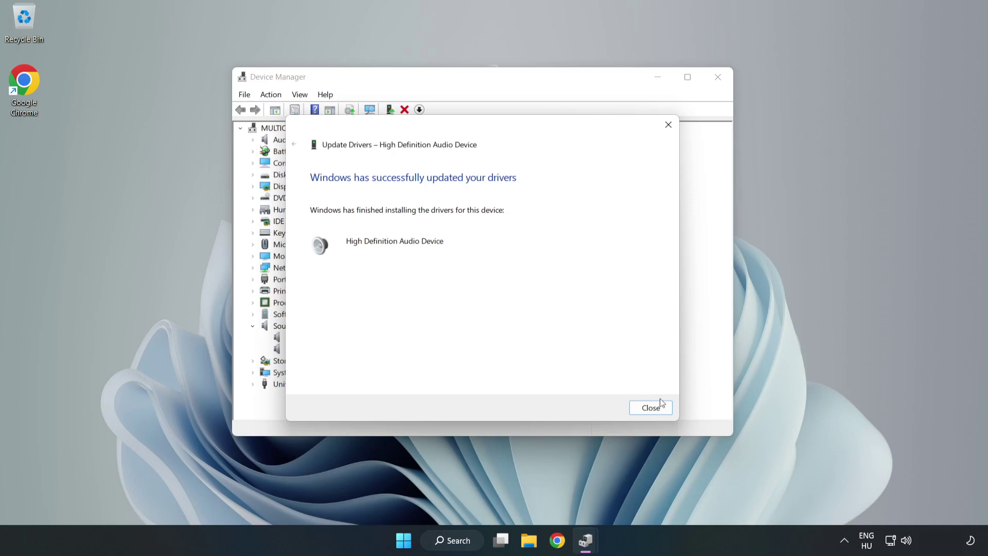
- Close the finished driver update and Device Manager, then bring up the Start power options
left_click(651, 408)
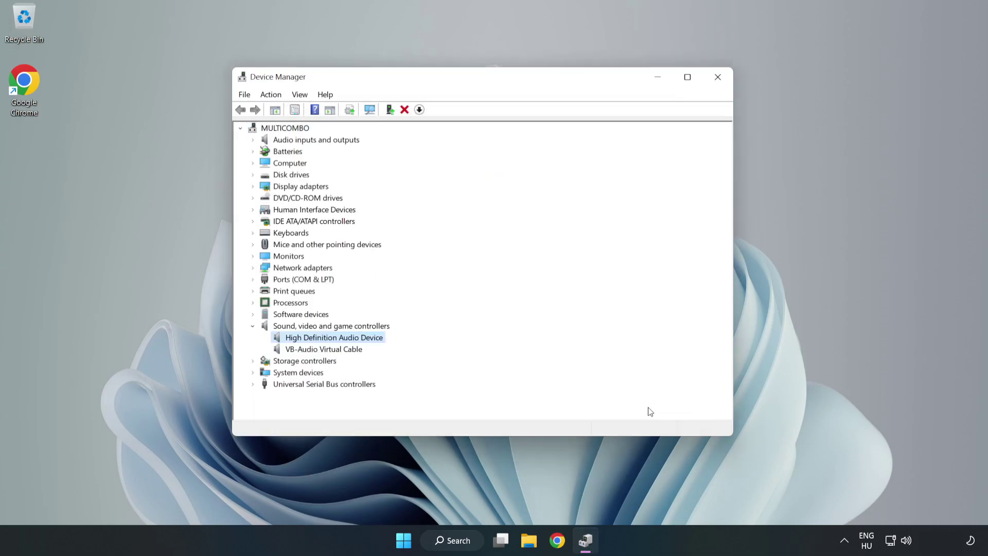
left_click(716, 78)
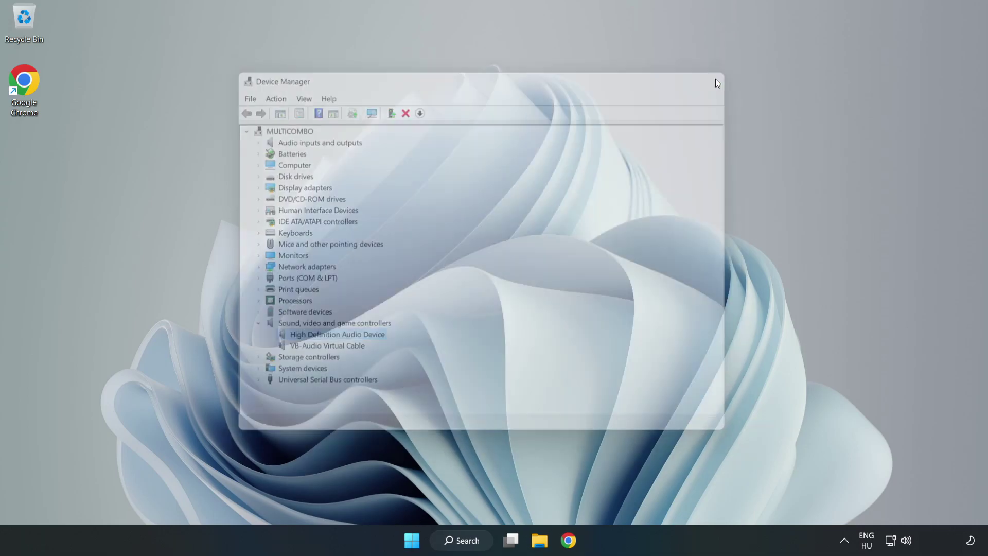
left_click(418, 540)
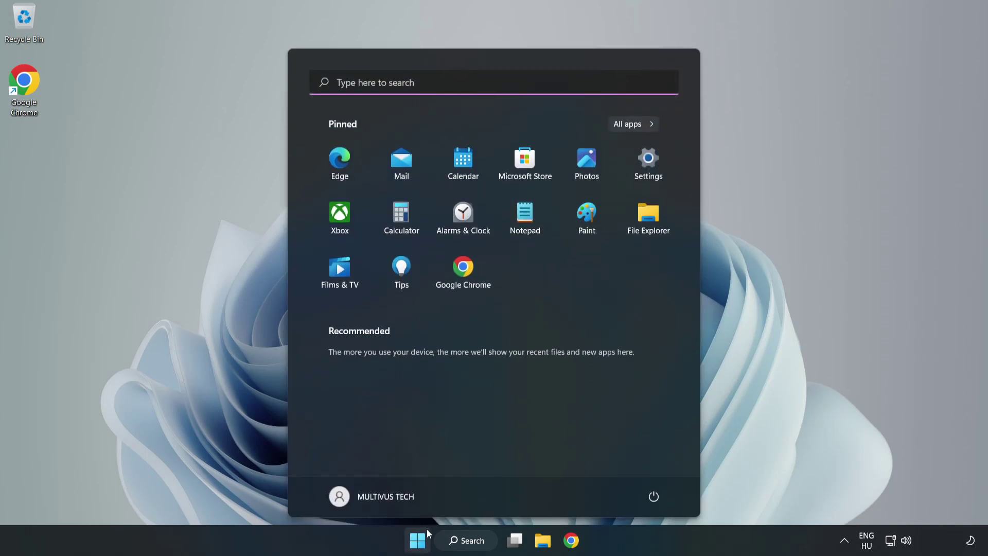
left_click(653, 495)
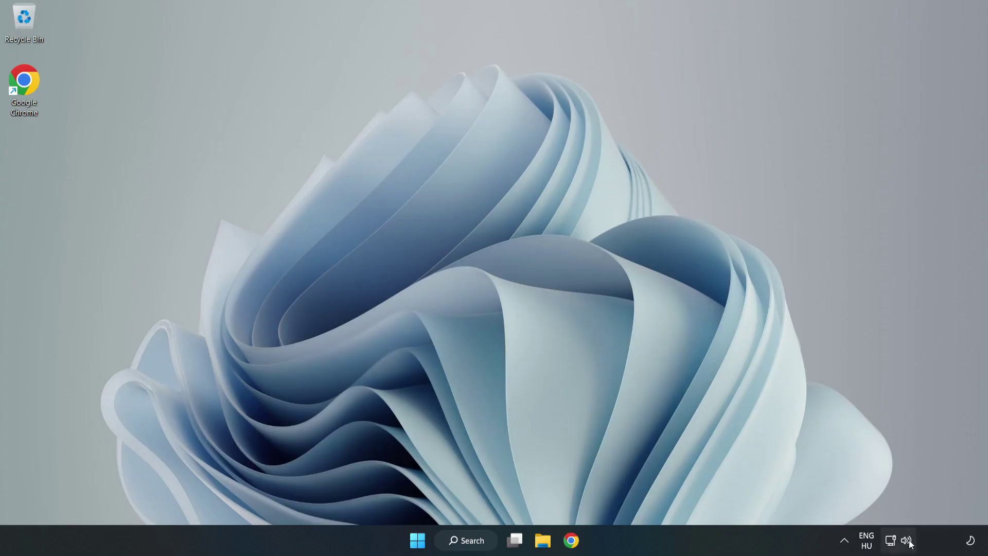
- Launch the Playing Audio troubleshooter from the taskbar volume icon's menu
right_click(909, 542)
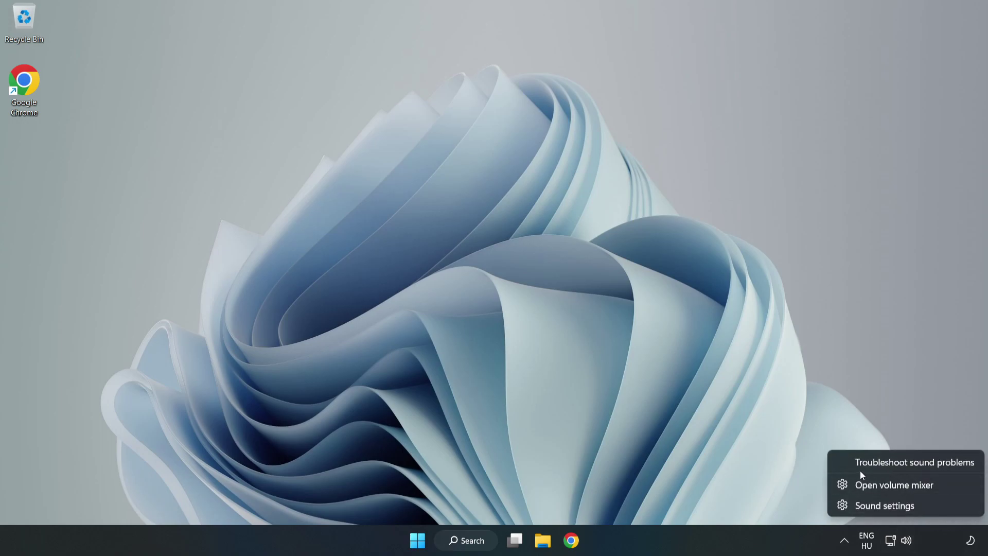
left_click(893, 463)
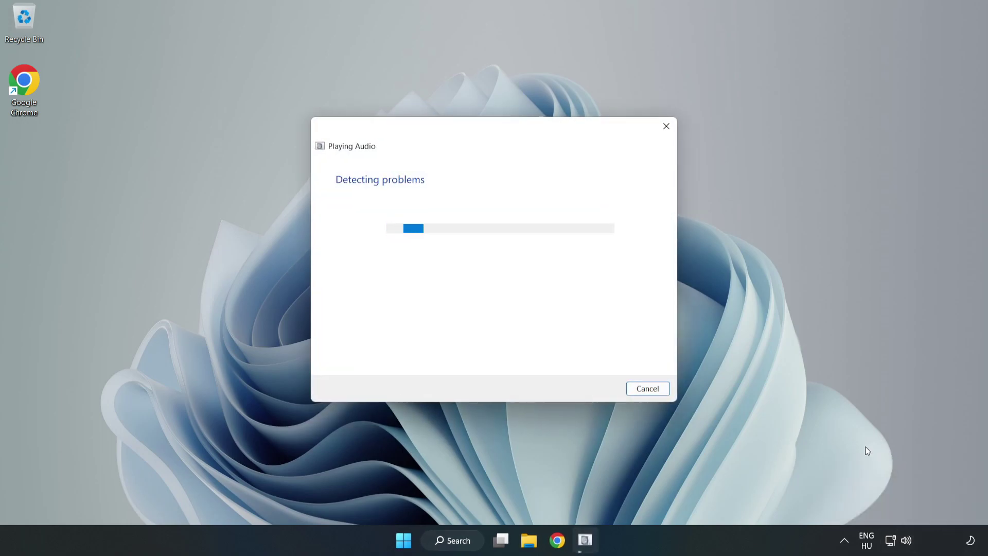